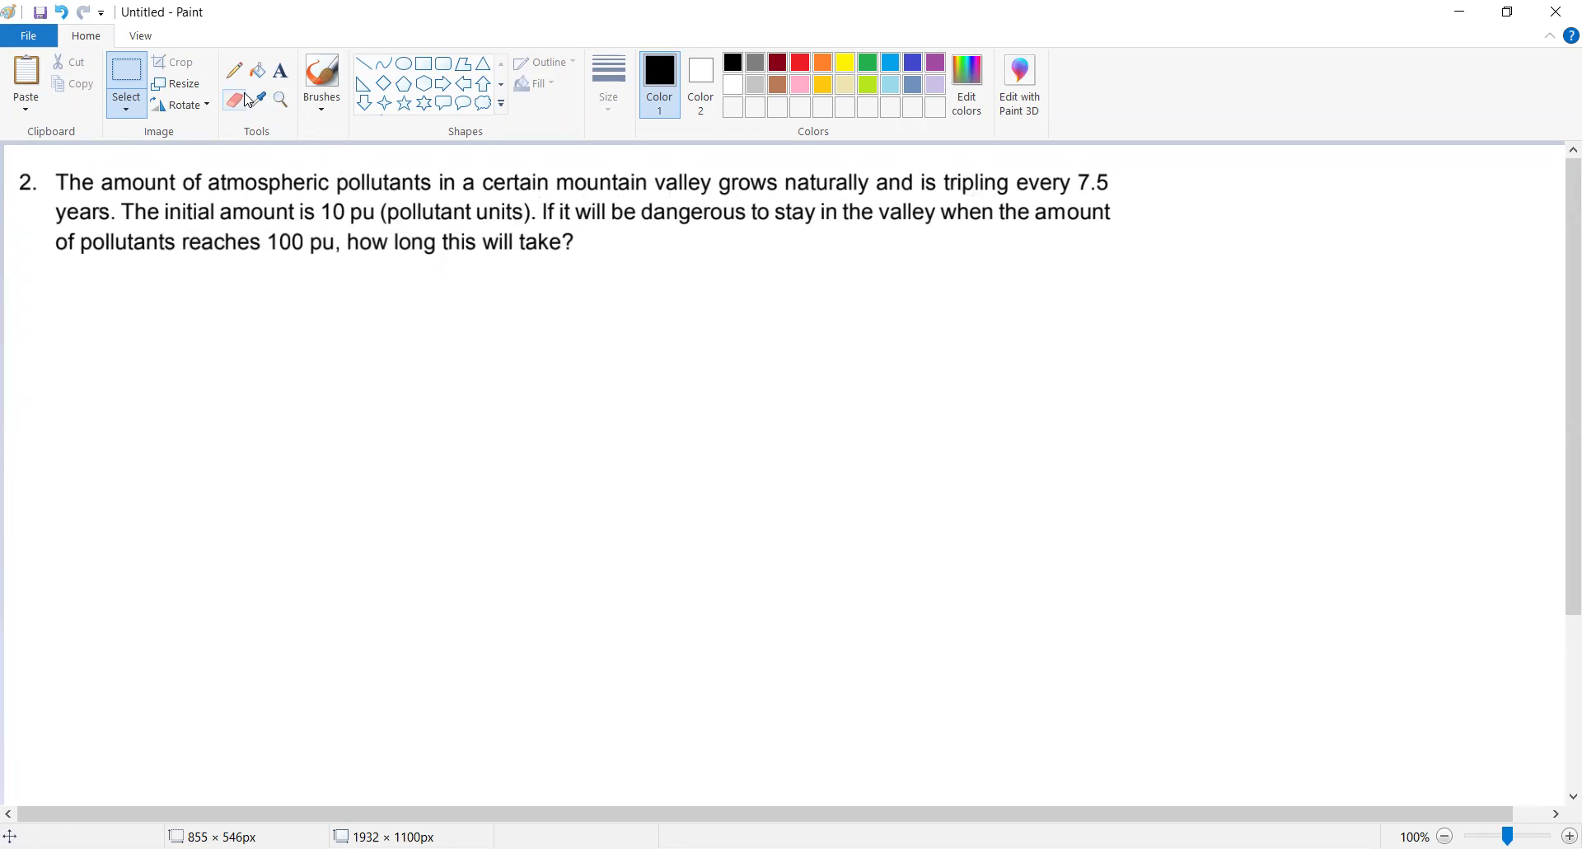
Switch to the Brushes tool to handwrite the solution below word problem 2.
{"action": "left_click", "coordinate": [330, 76]}
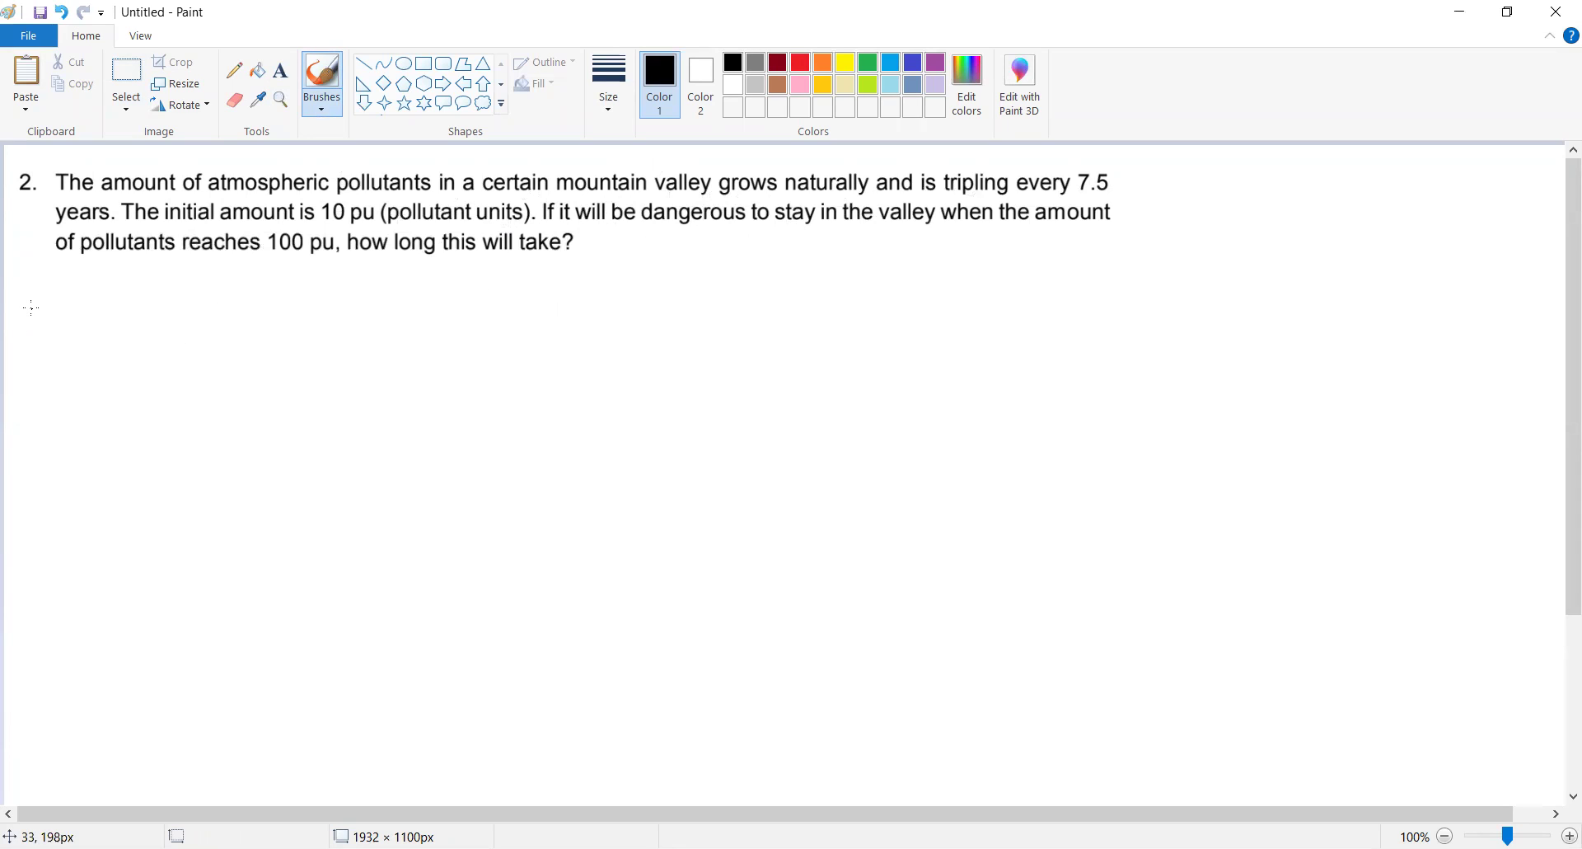
Write dS/dt = kS → S = Ce^kt and underline the solution.
{"action": "mouse_move", "coordinate": [42, 307]}
{"action": "left_mouse_down"}
{"action": "mouse_move", "coordinate": [25, 313]}
{"action": "mouse_move", "coordinate": [70, 347]}
{"action": "mouse_move", "coordinate": [37, 397]}
{"action": "mouse_move", "coordinate": [53, 399]}
{"action": "left_mouse_up"}
{"action": "mouse_move", "coordinate": [41, 387]}
{"action": "left_mouse_down"}
{"action": "mouse_move", "coordinate": [97, 346]}
{"action": "mouse_move", "coordinate": [232, 352]}
{"action": "left_mouse_up"}
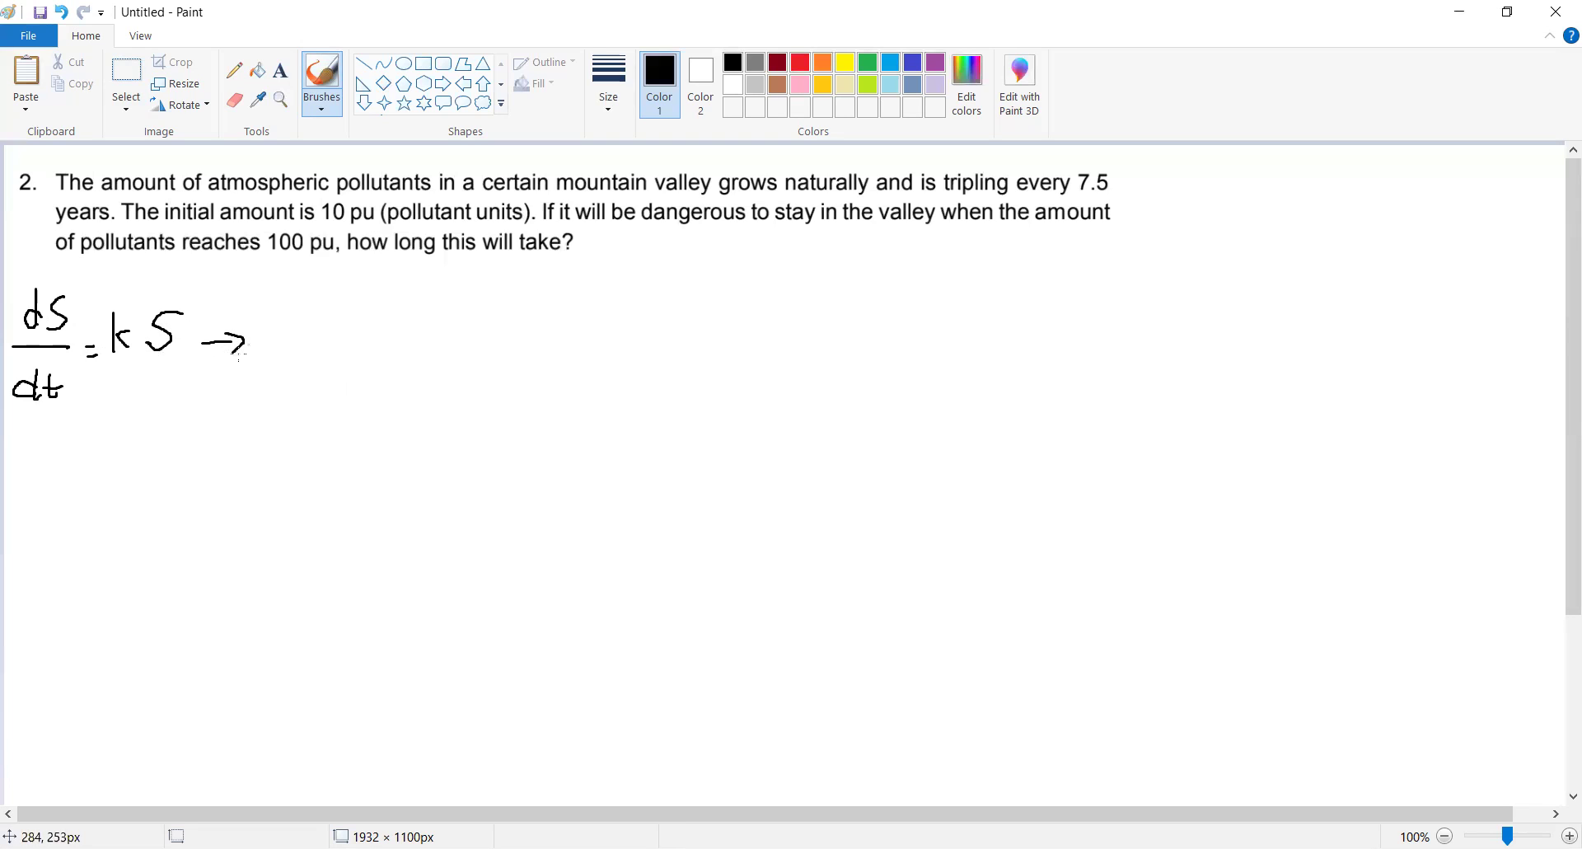
{"action": "mouse_move", "coordinate": [292, 313]}
{"action": "left_mouse_down"}
{"action": "mouse_move", "coordinate": [279, 308]}
{"action": "mouse_move", "coordinate": [263, 351]}
{"action": "mouse_move", "coordinate": [327, 331]}
{"action": "mouse_move", "coordinate": [355, 354]}
{"action": "left_mouse_up"}
{"action": "mouse_move", "coordinate": [365, 349]}
{"action": "left_mouse_down"}
{"action": "mouse_move", "coordinate": [391, 354]}
{"action": "mouse_move", "coordinate": [438, 321]}
{"action": "left_mouse_up"}
{"action": "left_click_drag", "start_coordinate": [246, 380], "coordinate": [434, 379]}
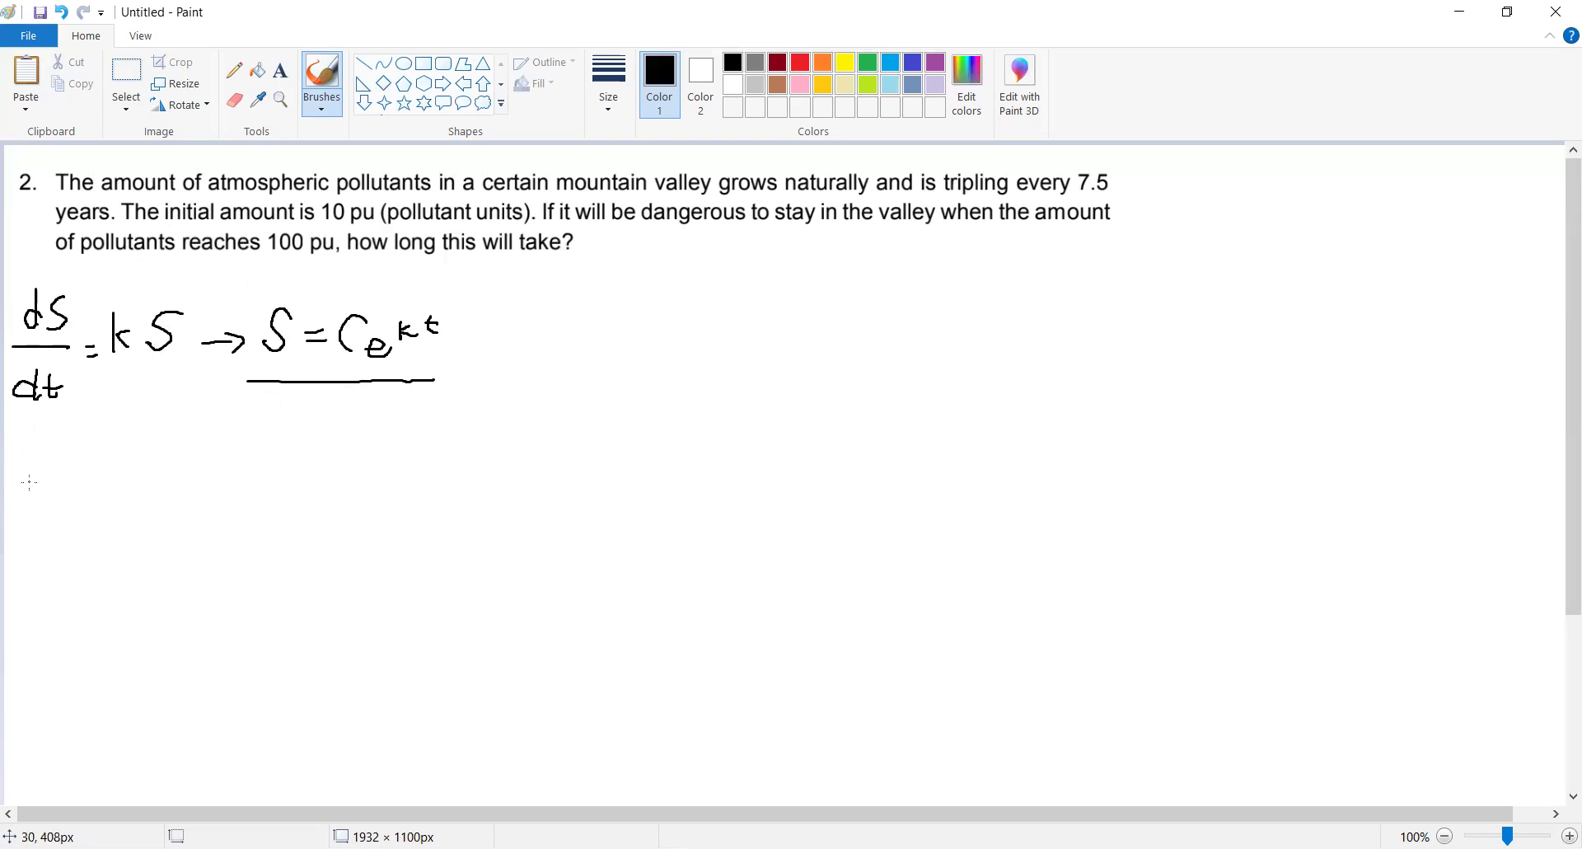
Write the initial condition @t = 0, S = 10 below it.
{"action": "mouse_move", "coordinate": [43, 476]}
{"action": "left_mouse_down"}
{"action": "mouse_move", "coordinate": [39, 464]}
{"action": "mouse_move", "coordinate": [33, 478]}
{"action": "mouse_move", "coordinate": [84, 483]}
{"action": "mouse_move", "coordinate": [93, 459]}
{"action": "mouse_move", "coordinate": [121, 471]}
{"action": "left_mouse_up"}
{"action": "left_click_drag", "start_coordinate": [106, 480], "coordinate": [126, 479]}
{"action": "mouse_move", "coordinate": [154, 451]}
{"action": "left_mouse_down"}
{"action": "mouse_move", "coordinate": [171, 492]}
{"action": "mouse_move", "coordinate": [250, 472]}
{"action": "mouse_move", "coordinate": [275, 491]}
{"action": "mouse_move", "coordinate": [275, 469]}
{"action": "left_mouse_up"}
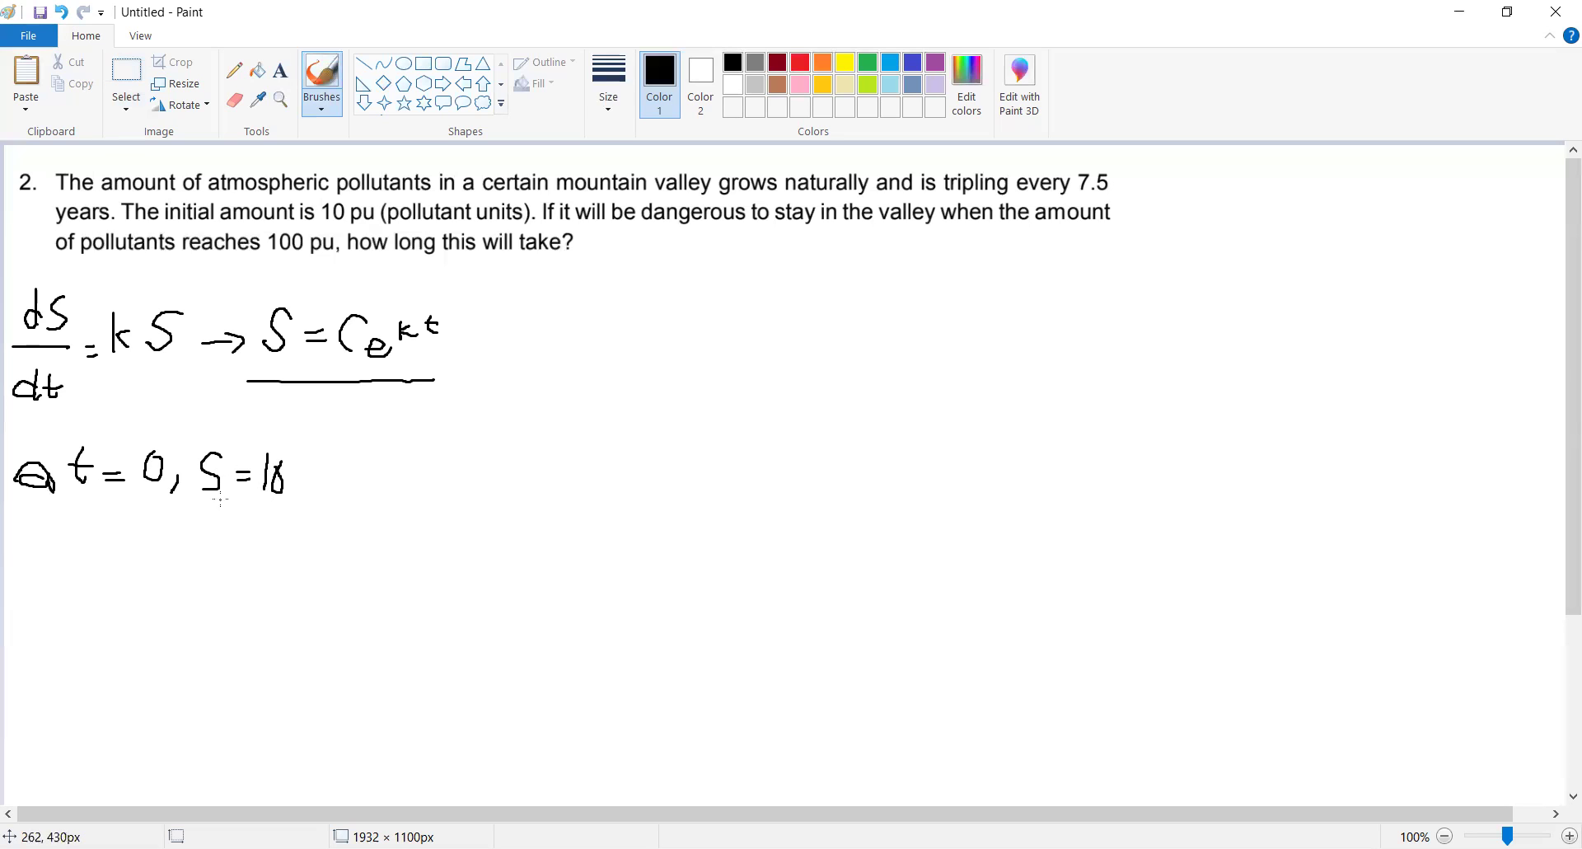
Substitute the condition to write 10 = Ce^k(0) and 10 = C(1).
{"action": "mouse_move", "coordinate": [49, 534]}
{"action": "left_mouse_down"}
{"action": "mouse_move", "coordinate": [48, 561]}
{"action": "mouse_move", "coordinate": [65, 539]}
{"action": "mouse_move", "coordinate": [102, 554]}
{"action": "mouse_move", "coordinate": [131, 541]}
{"action": "mouse_move", "coordinate": [160, 569]}
{"action": "mouse_move", "coordinate": [171, 549]}
{"action": "mouse_move", "coordinate": [207, 556]}
{"action": "left_mouse_up"}
{"action": "mouse_move", "coordinate": [50, 590]}
{"action": "left_mouse_down"}
{"action": "mouse_move", "coordinate": [56, 636]}
{"action": "mouse_move", "coordinate": [86, 600]}
{"action": "mouse_move", "coordinate": [122, 614]}
{"action": "left_mouse_up"}
{"action": "left_click_drag", "start_coordinate": [103, 623], "coordinate": [192, 651]}
Conclude C = 10 and begin the second condition '@t =' to the right.
{"action": "mouse_move", "coordinate": [83, 692]}
{"action": "left_mouse_down"}
{"action": "mouse_move", "coordinate": [91, 732]}
{"action": "mouse_move", "coordinate": [135, 715]}
{"action": "left_mouse_up"}
{"action": "left_click_drag", "start_coordinate": [157, 692], "coordinate": [153, 735]}
{"action": "mouse_move", "coordinate": [183, 702]}
{"action": "left_mouse_down"}
{"action": "mouse_move", "coordinate": [176, 725]}
{"action": "mouse_move", "coordinate": [183, 700]}
{"action": "left_mouse_up"}
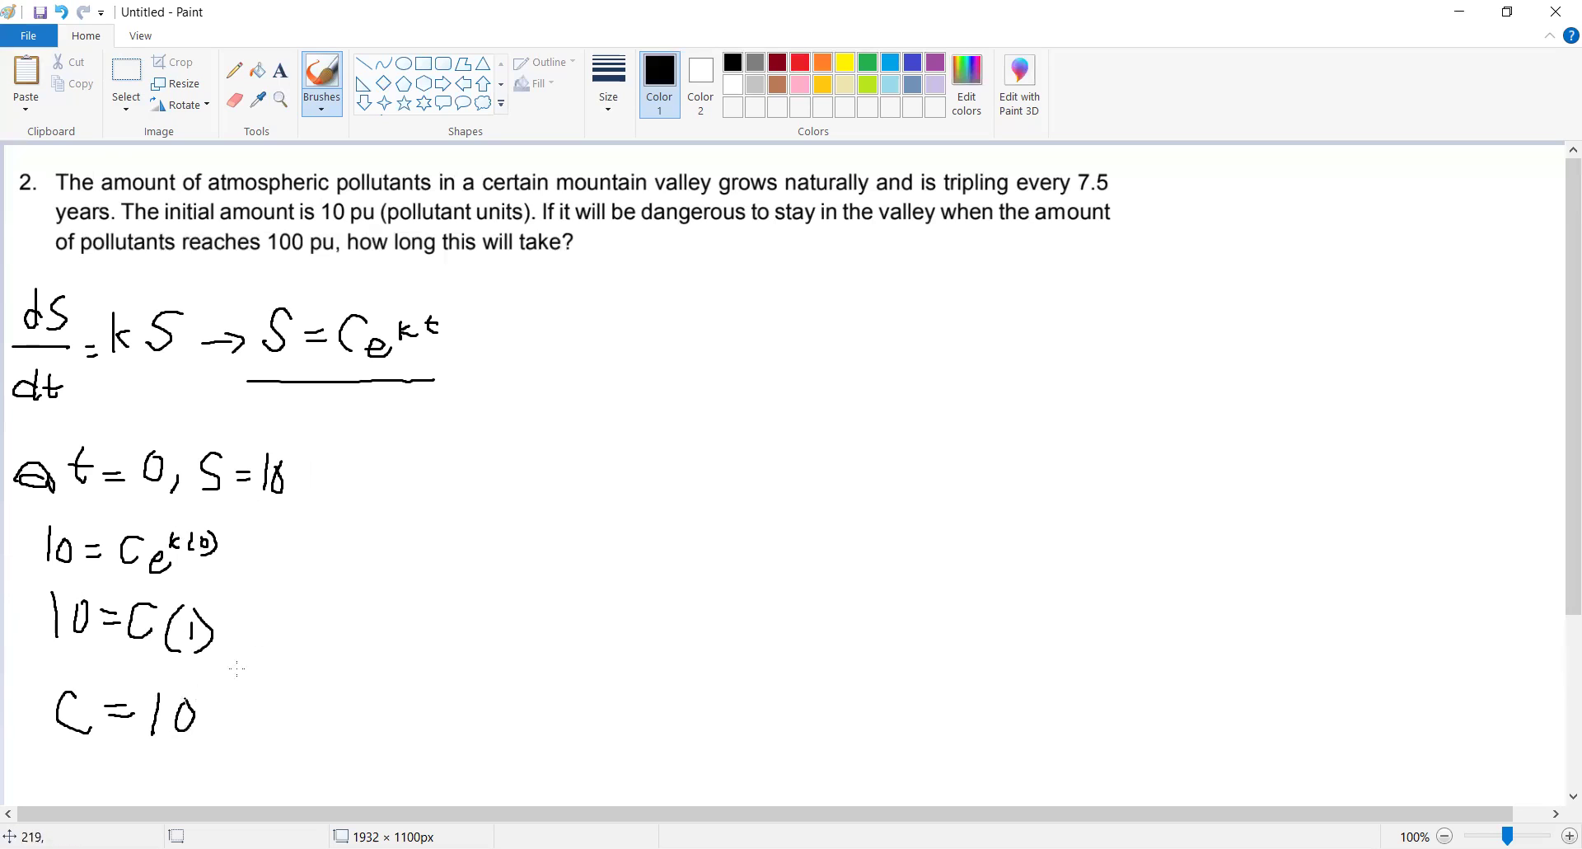
{"action": "mouse_move", "coordinate": [410, 473]}
{"action": "left_mouse_down"}
{"action": "mouse_move", "coordinate": [397, 478]}
{"action": "mouse_move", "coordinate": [416, 497]}
{"action": "mouse_move", "coordinate": [398, 470]}
{"action": "mouse_move", "coordinate": [439, 489]}
{"action": "mouse_move", "coordinate": [455, 464]}
{"action": "mouse_move", "coordinate": [480, 484]}
{"action": "left_mouse_up"}
{"action": "left_click", "coordinate": [536, 494]}
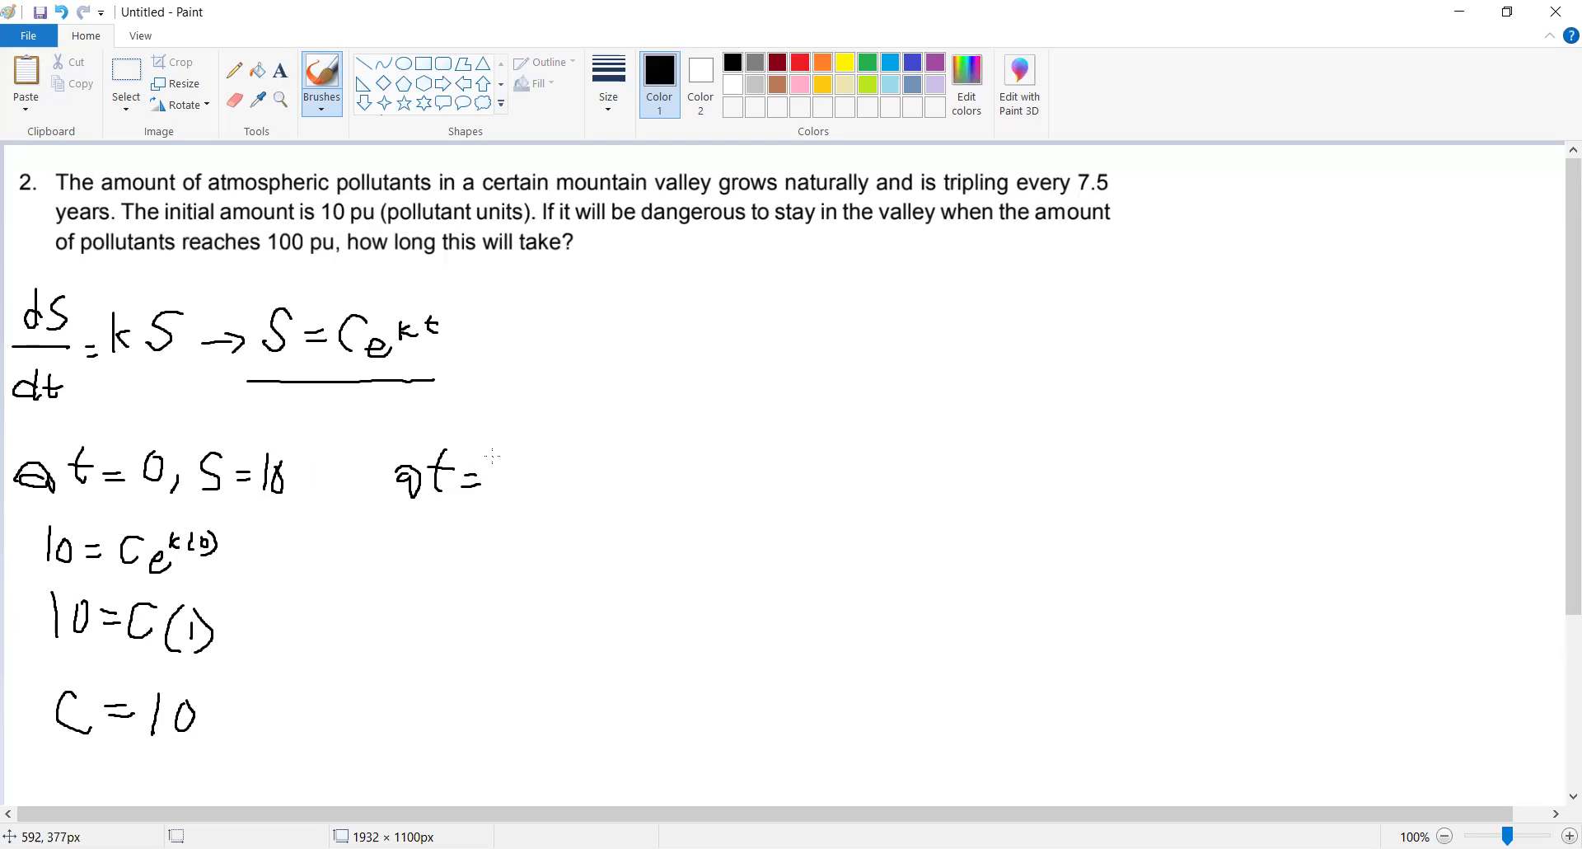
Write the second condition t = 7.5, S = 30.
{"action": "mouse_move", "coordinate": [492, 456]}
{"action": "left_mouse_down"}
{"action": "mouse_move", "coordinate": [500, 496]}
{"action": "mouse_move", "coordinate": [551, 454]}
{"action": "mouse_move", "coordinate": [565, 500]}
{"action": "left_mouse_up"}
{"action": "left_click", "coordinate": [516, 494]}
{"action": "mouse_move", "coordinate": [609, 451]}
{"action": "left_mouse_down"}
{"action": "mouse_move", "coordinate": [592, 499]}
{"action": "mouse_move", "coordinate": [639, 481]}
{"action": "left_mouse_up"}
{"action": "mouse_move", "coordinate": [661, 470]}
{"action": "left_mouse_down"}
{"action": "mouse_move", "coordinate": [659, 499]}
{"action": "mouse_move", "coordinate": [692, 466]}
{"action": "left_mouse_up"}
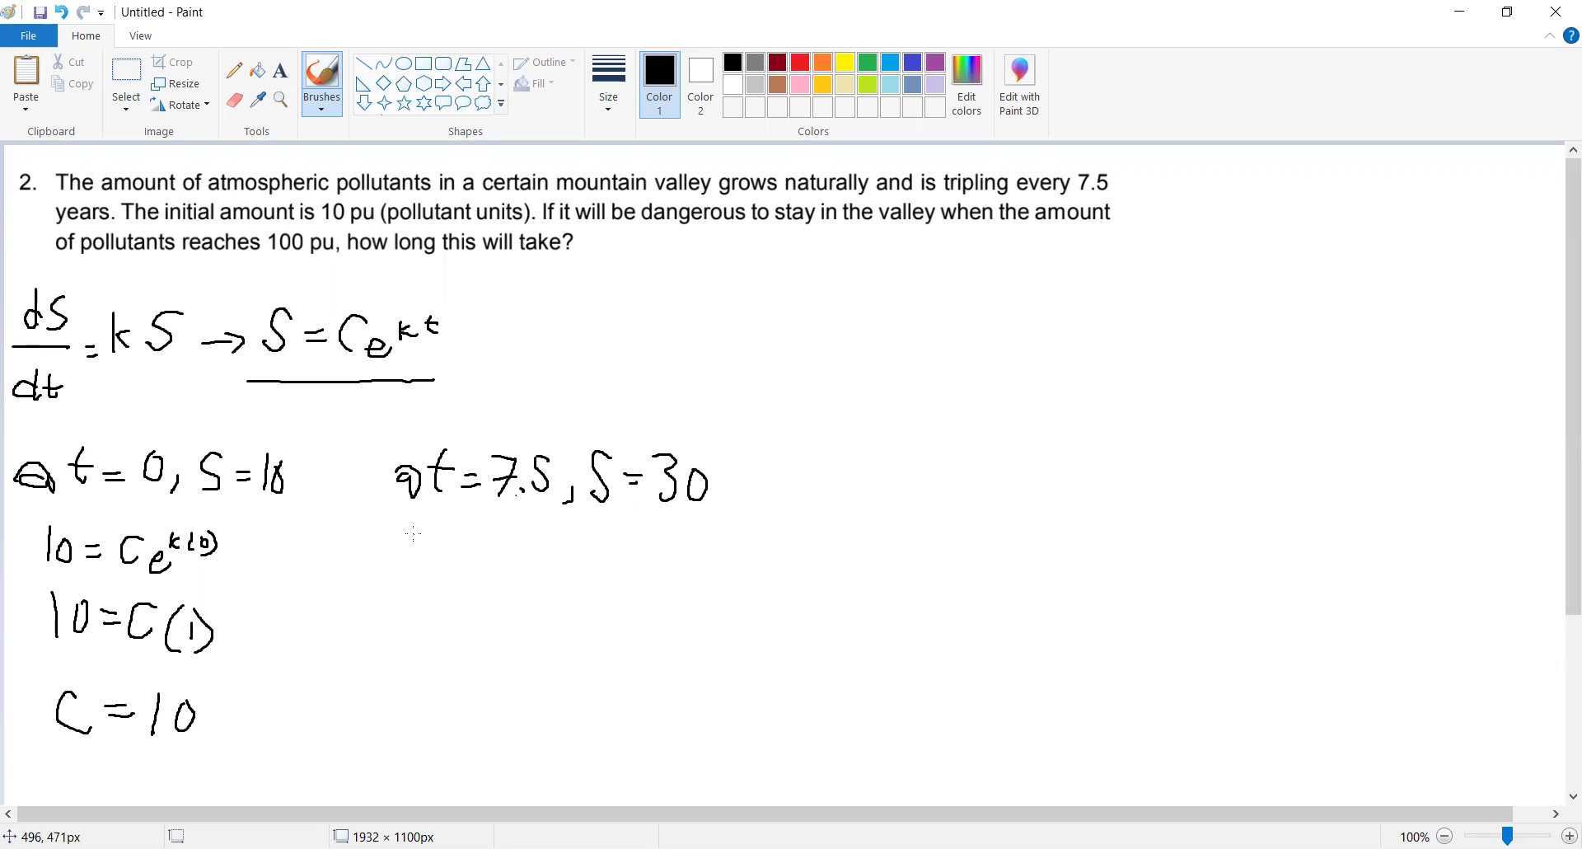
Write 30 = 10e^k(7.5), reduce to 3 = e^7.5k, then ln3 = ln e^7.5k.
{"action": "mouse_move", "coordinate": [413, 533]}
{"action": "left_mouse_down"}
{"action": "mouse_move", "coordinate": [408, 567]}
{"action": "mouse_move", "coordinate": [446, 544]}
{"action": "mouse_move", "coordinate": [495, 570]}
{"action": "mouse_move", "coordinate": [519, 544]}
{"action": "mouse_move", "coordinate": [551, 570]}
{"action": "mouse_move", "coordinate": [581, 531]}
{"action": "mouse_move", "coordinate": [615, 554]}
{"action": "left_mouse_up"}
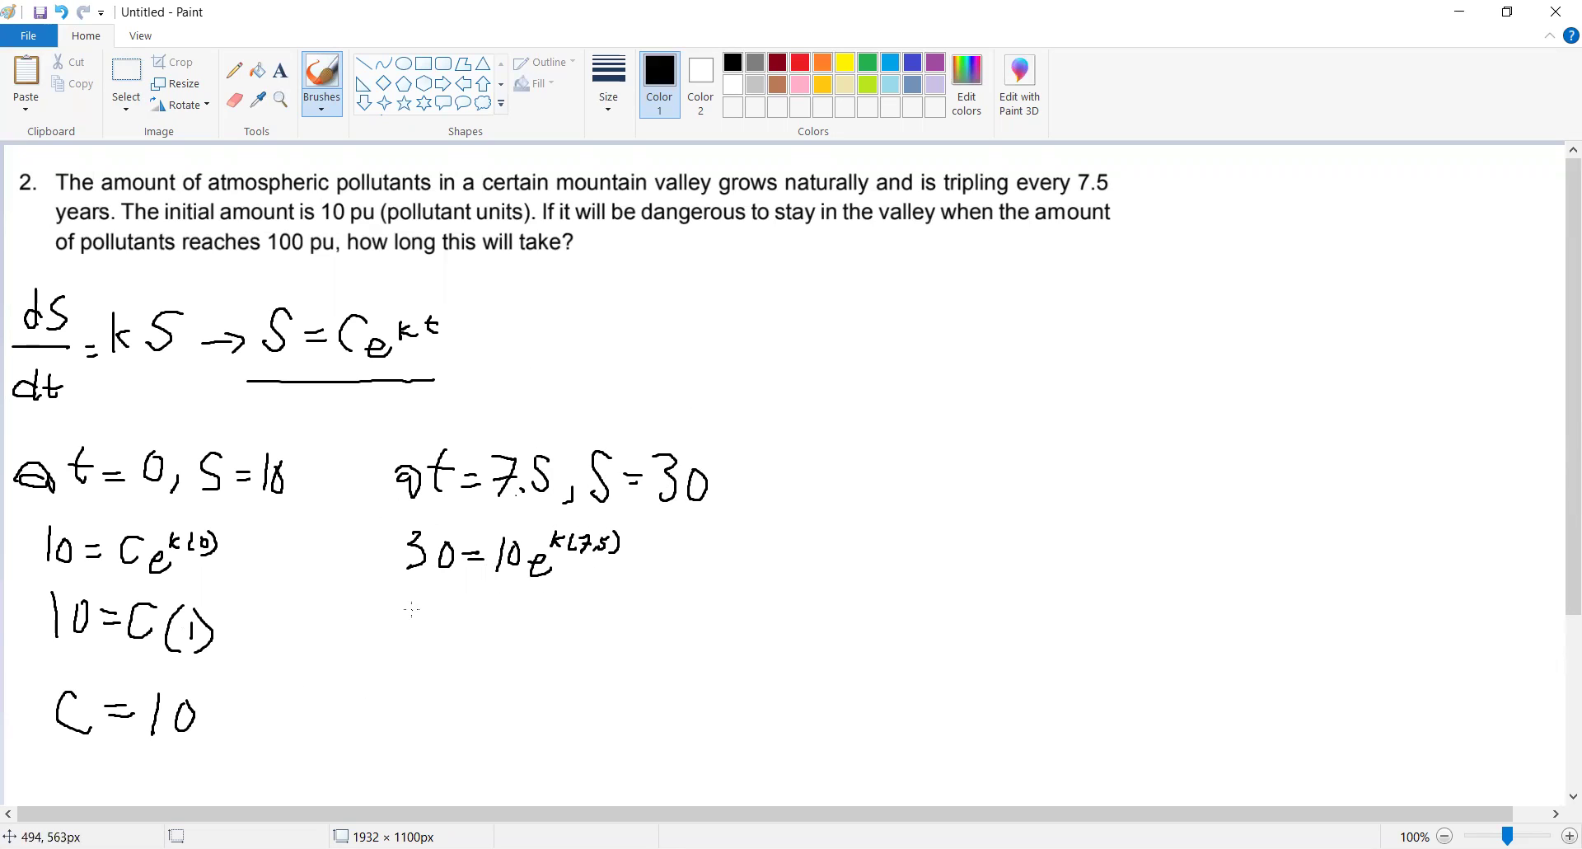
{"action": "mouse_move", "coordinate": [412, 606]}
{"action": "left_mouse_down"}
{"action": "mouse_move", "coordinate": [427, 619]}
{"action": "mouse_move", "coordinate": [416, 640]}
{"action": "mouse_move", "coordinate": [468, 618]}
{"action": "mouse_move", "coordinate": [506, 656]}
{"action": "mouse_move", "coordinate": [522, 618]}
{"action": "mouse_move", "coordinate": [563, 610]}
{"action": "mouse_move", "coordinate": [576, 626]}
{"action": "left_mouse_up"}
{"action": "mouse_move", "coordinate": [389, 719]}
{"action": "left_mouse_down"}
{"action": "mouse_move", "coordinate": [395, 688]}
{"action": "mouse_move", "coordinate": [392, 724]}
{"action": "mouse_move", "coordinate": [475, 701]}
{"action": "mouse_move", "coordinate": [536, 731]}
{"action": "mouse_move", "coordinate": [602, 686]}
{"action": "left_mouse_up"}
{"action": "left_click_drag", "start_coordinate": [607, 677], "coordinate": [619, 701]}
Cross out ln e to simplify the equation to ln3 = 7.5k.
{"action": "scroll", "coordinate": [565, 677], "scroll_direction": "down", "scroll_amount": 2}
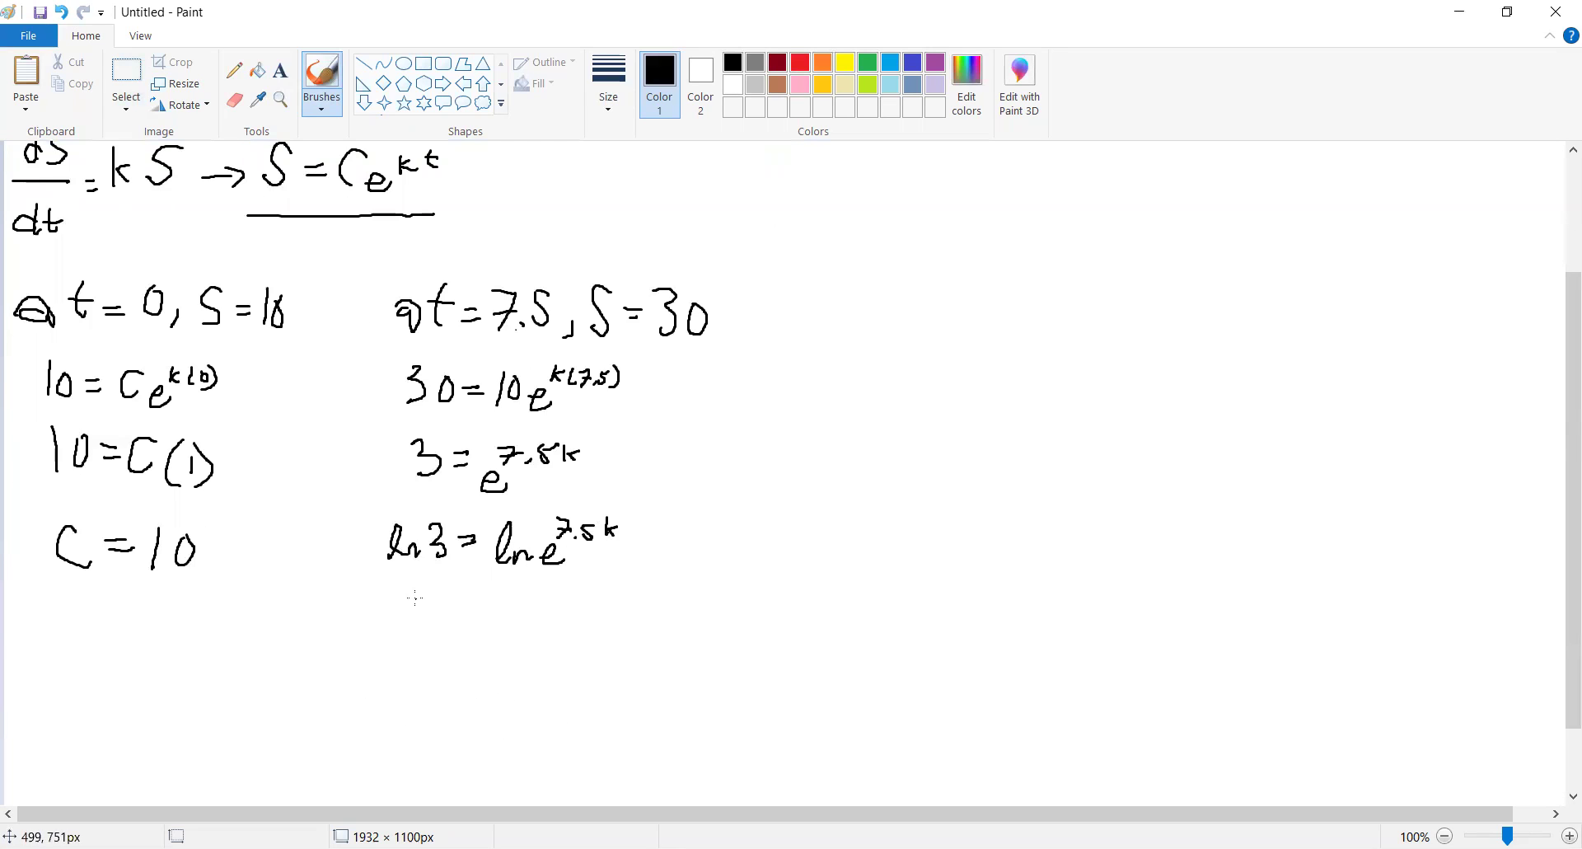
{"action": "mouse_move", "coordinate": [377, 630]}
{"action": "left_mouse_down"}
{"action": "mouse_move", "coordinate": [399, 618]}
{"action": "mouse_move", "coordinate": [421, 635]}
{"action": "mouse_move", "coordinate": [439, 613]}
{"action": "mouse_move", "coordinate": [436, 630]}
{"action": "mouse_move", "coordinate": [492, 624]}
{"action": "left_mouse_up"}
{"action": "left_click_drag", "start_coordinate": [493, 539], "coordinate": [597, 577]}
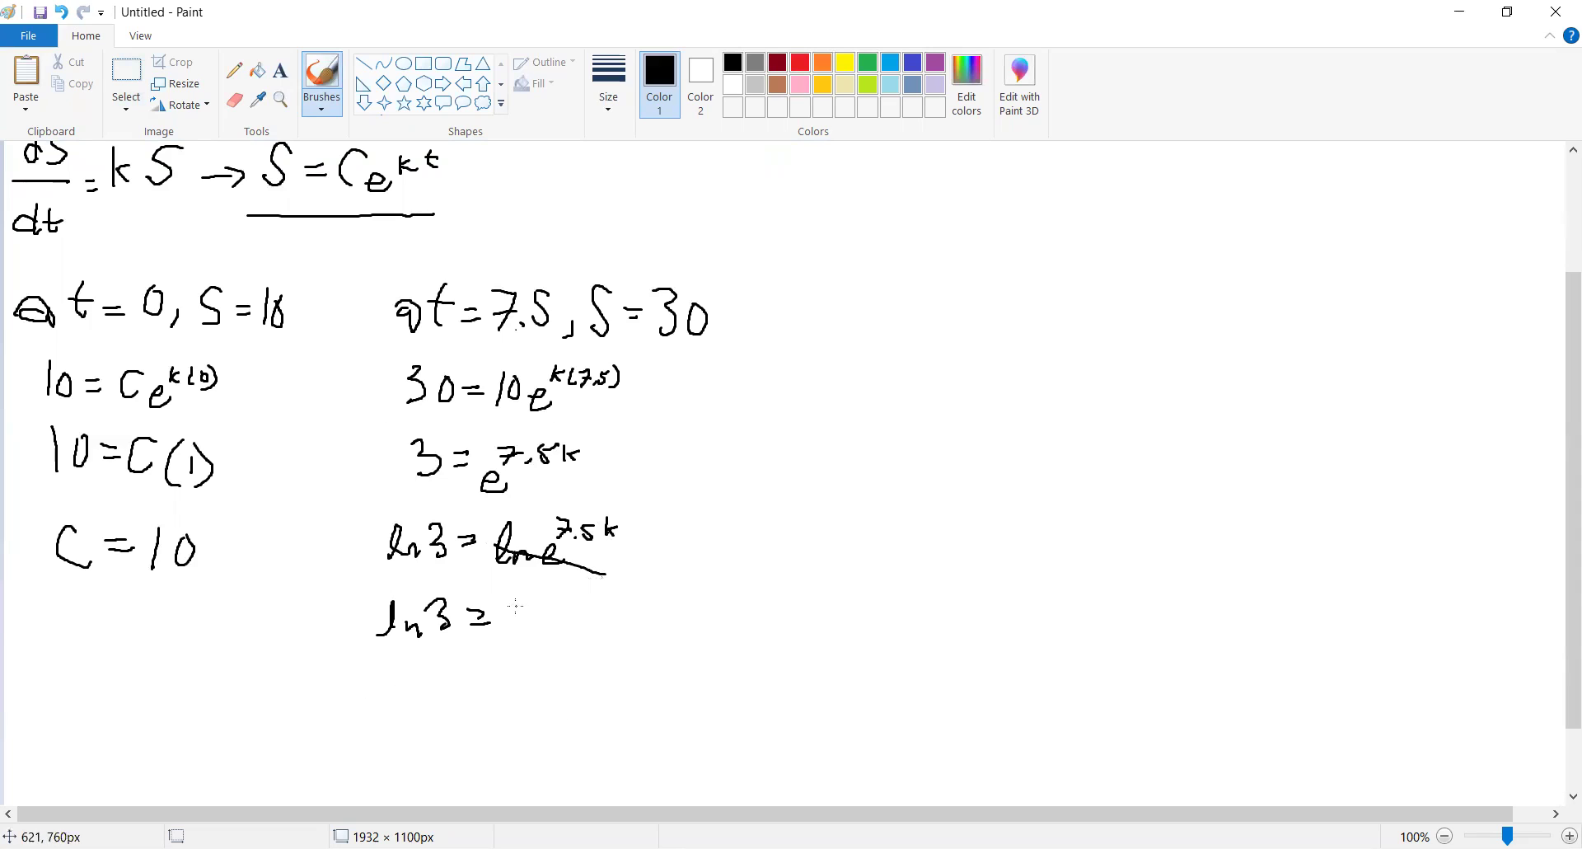
{"action": "mouse_move", "coordinate": [516, 607]}
{"action": "left_mouse_down"}
{"action": "mouse_move", "coordinate": [526, 631]}
{"action": "mouse_move", "coordinate": [546, 617]}
{"action": "mouse_move", "coordinate": [560, 630]}
{"action": "mouse_move", "coordinate": [574, 609]}
{"action": "mouse_move", "coordinate": [605, 635]}
{"action": "left_mouse_up"}
Solve for the growth constant, writing k = 0.1465.
{"action": "mouse_move", "coordinate": [421, 672]}
{"action": "left_mouse_down"}
{"action": "mouse_move", "coordinate": [441, 702]}
{"action": "mouse_move", "coordinate": [484, 691]}
{"action": "left_mouse_up"}
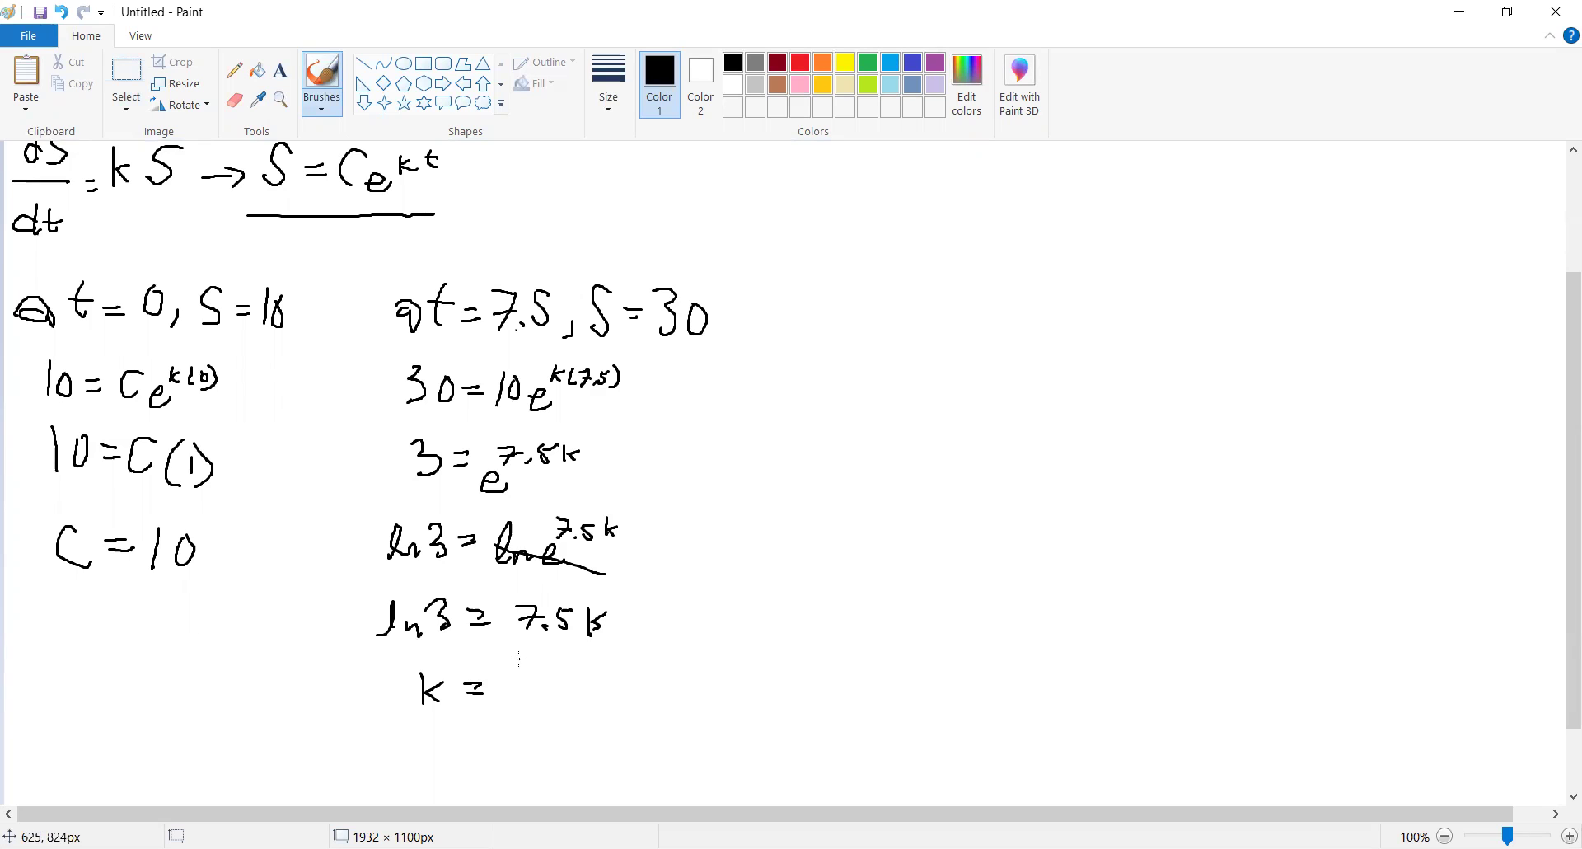
{"action": "mouse_move", "coordinate": [507, 666]}
{"action": "left_mouse_down"}
{"action": "mouse_move", "coordinate": [496, 699]}
{"action": "mouse_move", "coordinate": [503, 673]}
{"action": "mouse_move", "coordinate": [542, 702]}
{"action": "mouse_move", "coordinate": [576, 688]}
{"action": "left_mouse_up"}
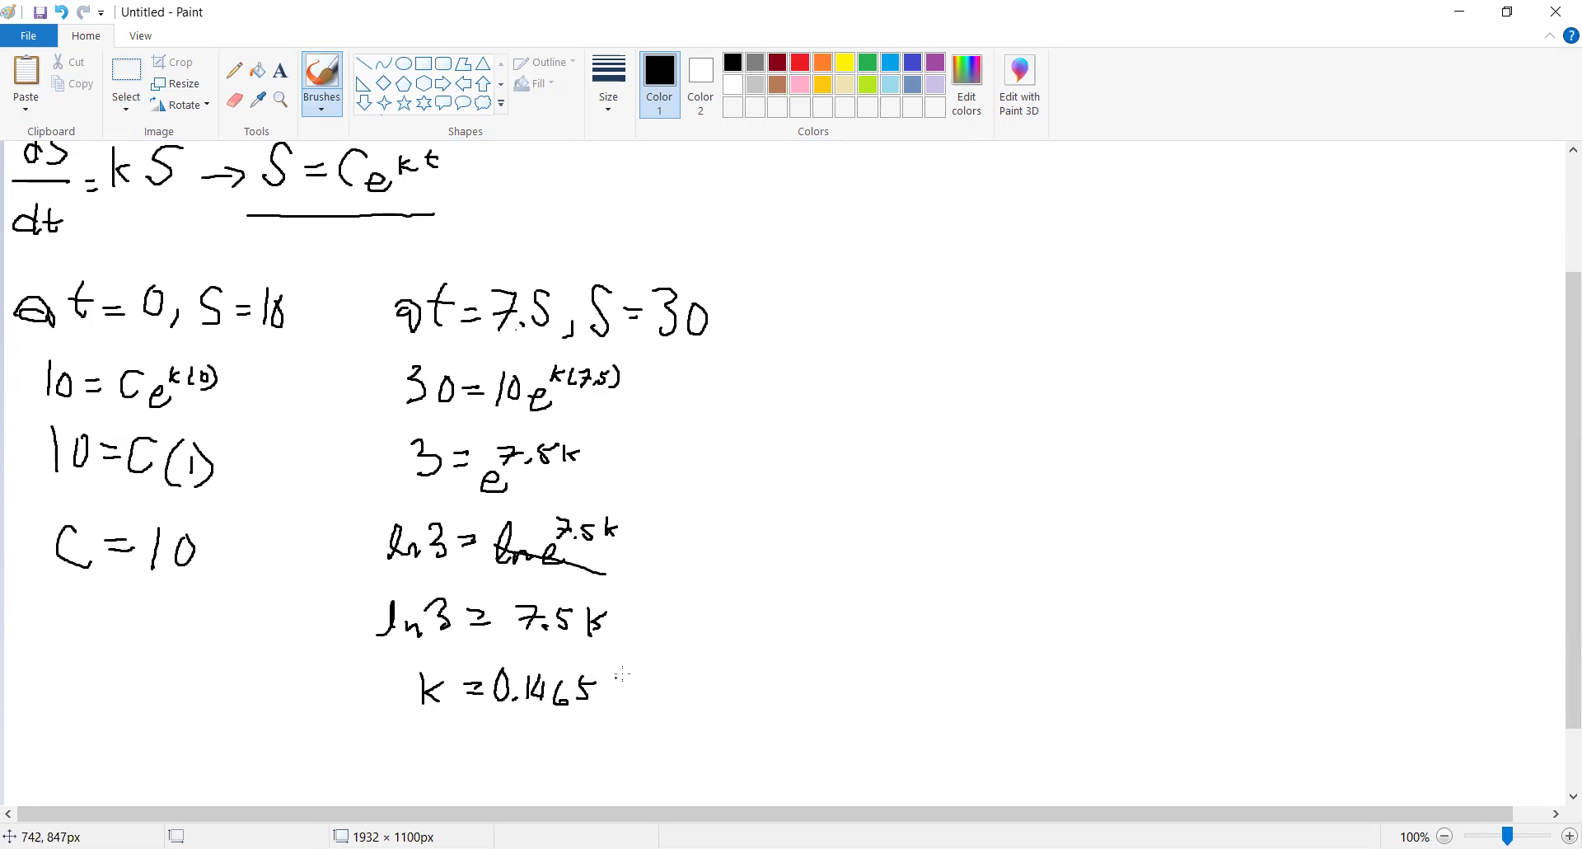
{"action": "scroll", "coordinate": [622, 675], "scroll_direction": "up", "scroll_amount": 3}
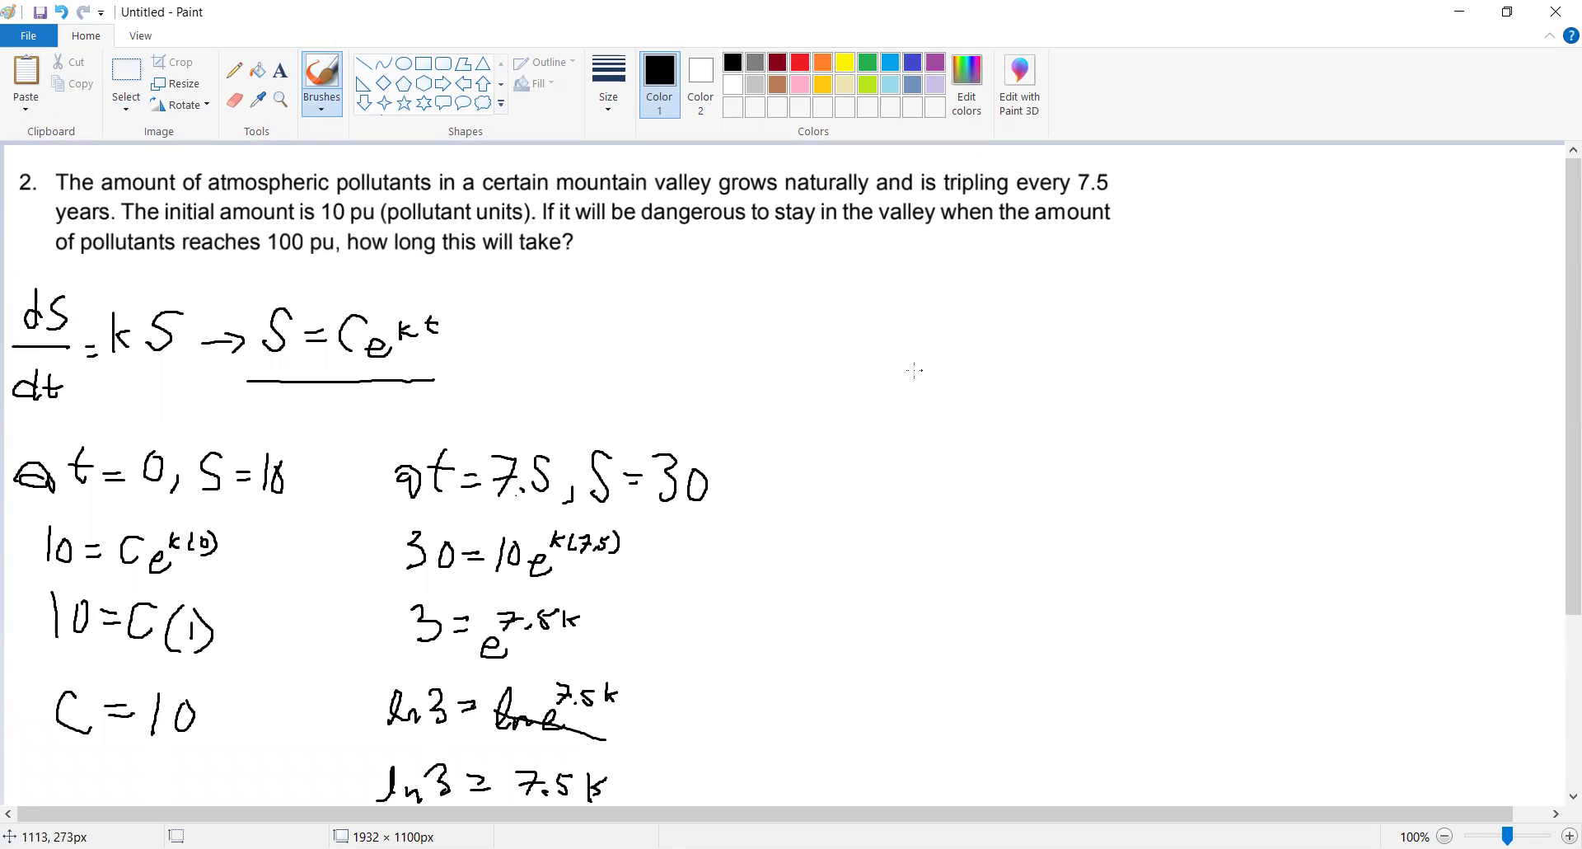
In the right column, write @t = ?, S = 100 and 100 = 10e^0.1465t.
{"action": "mouse_move", "coordinate": [880, 391]}
{"action": "left_mouse_down"}
{"action": "mouse_move", "coordinate": [891, 373]}
{"action": "mouse_move", "coordinate": [918, 389]}
{"action": "mouse_move", "coordinate": [945, 374]}
{"action": "left_mouse_up"}
{"action": "mouse_move", "coordinate": [932, 380]}
{"action": "left_mouse_down"}
{"action": "mouse_move", "coordinate": [962, 377]}
{"action": "mouse_move", "coordinate": [992, 401]}
{"action": "mouse_move", "coordinate": [1081, 373]}
{"action": "mouse_move", "coordinate": [1092, 392]}
{"action": "mouse_move", "coordinate": [1106, 364]}
{"action": "mouse_move", "coordinate": [1135, 369]}
{"action": "left_mouse_up"}
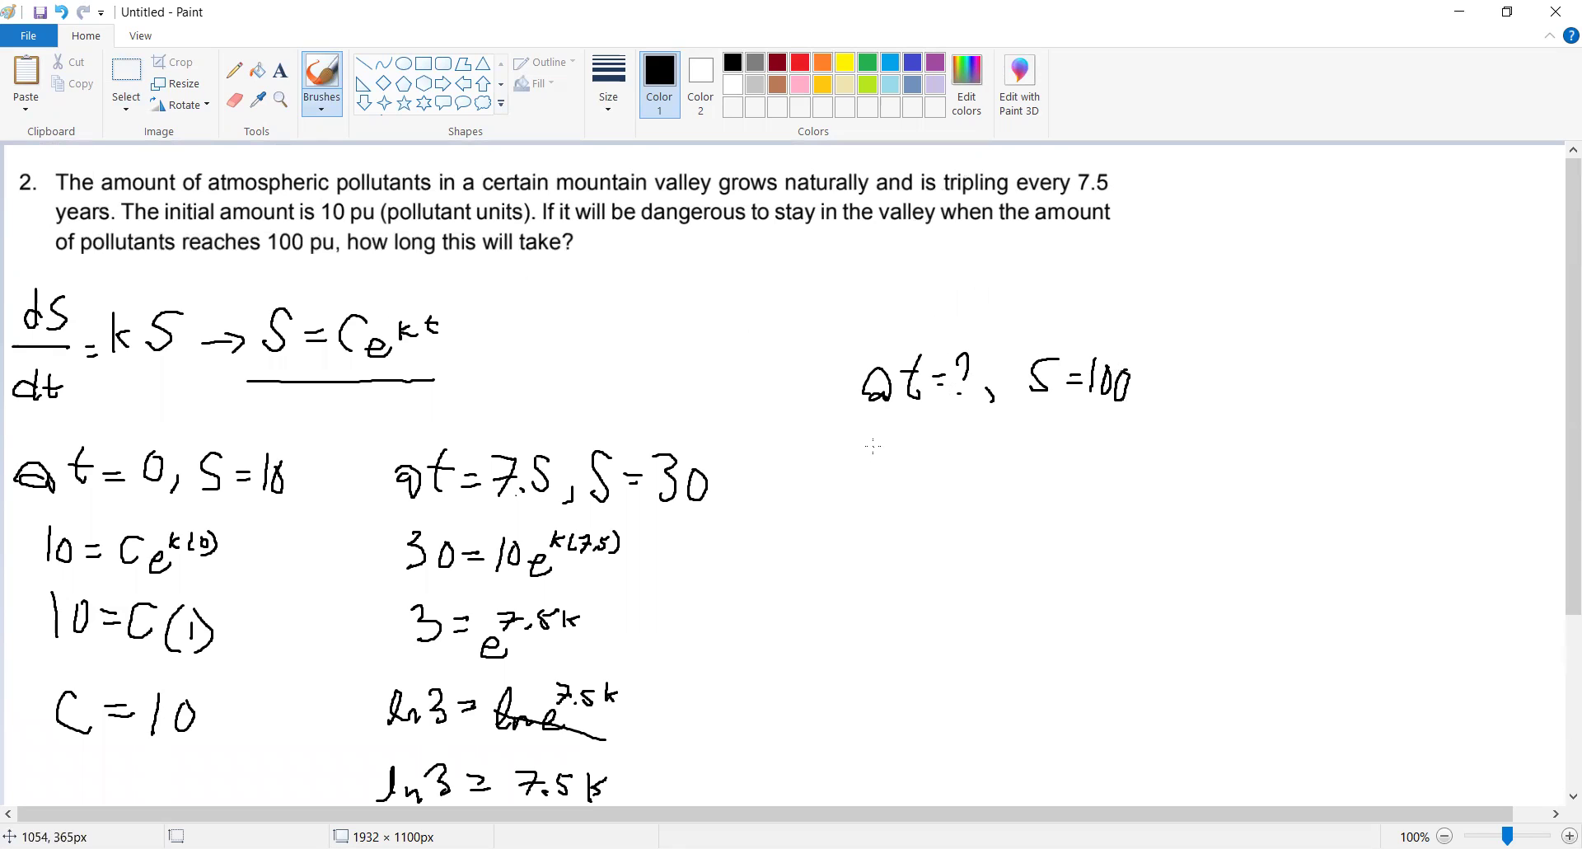
{"action": "mouse_move", "coordinate": [872, 446]}
{"action": "left_mouse_down"}
{"action": "mouse_move", "coordinate": [871, 478]}
{"action": "mouse_move", "coordinate": [937, 445]}
{"action": "mouse_move", "coordinate": [986, 478]}
{"action": "mouse_move", "coordinate": [1000, 459]}
{"action": "mouse_move", "coordinate": [1020, 484]}
{"action": "mouse_move", "coordinate": [1038, 483]}
{"action": "mouse_move", "coordinate": [1027, 444]}
{"action": "mouse_move", "coordinate": [1104, 465]}
{"action": "mouse_move", "coordinate": [1108, 452]}
{"action": "left_mouse_up"}
{"action": "scroll", "coordinate": [1035, 468], "scroll_direction": "down", "scroll_amount": 2}
{"action": "scroll", "coordinate": [1033, 438], "scroll_direction": "up", "scroll_amount": 2}
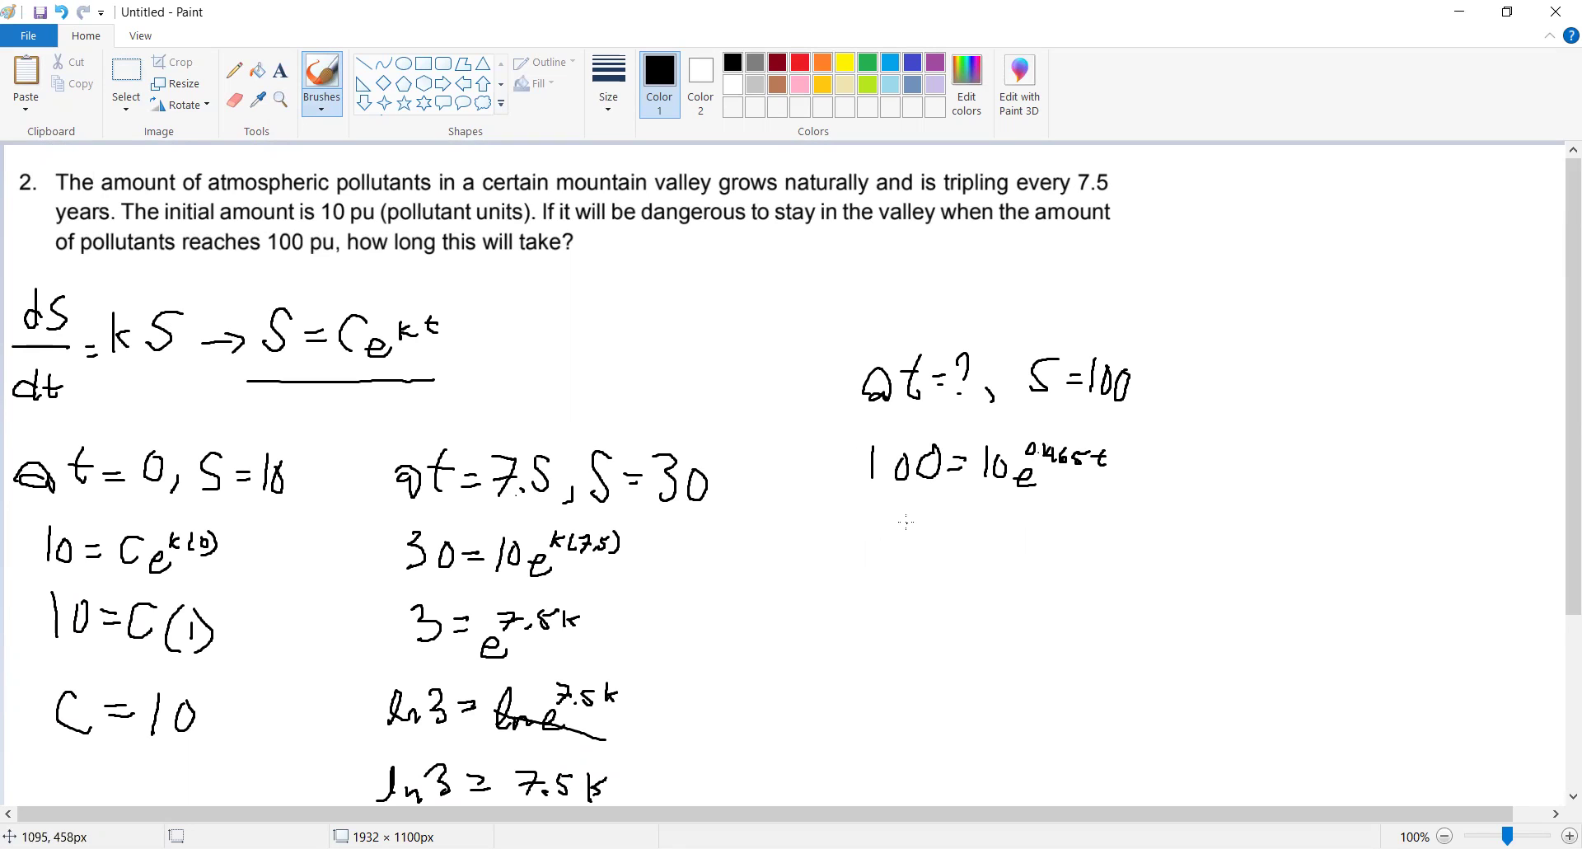
Reduce to 10 = e^0.1465t, write ln10 = ln e^0.1465t, and begin ln10 =.
{"action": "mouse_move", "coordinate": [902, 521]}
{"action": "left_mouse_down"}
{"action": "mouse_move", "coordinate": [901, 559]}
{"action": "mouse_move", "coordinate": [917, 532]}
{"action": "mouse_move", "coordinate": [990, 564]}
{"action": "left_mouse_up"}
{"action": "left_click_drag", "start_coordinate": [990, 522], "coordinate": [1070, 533]}
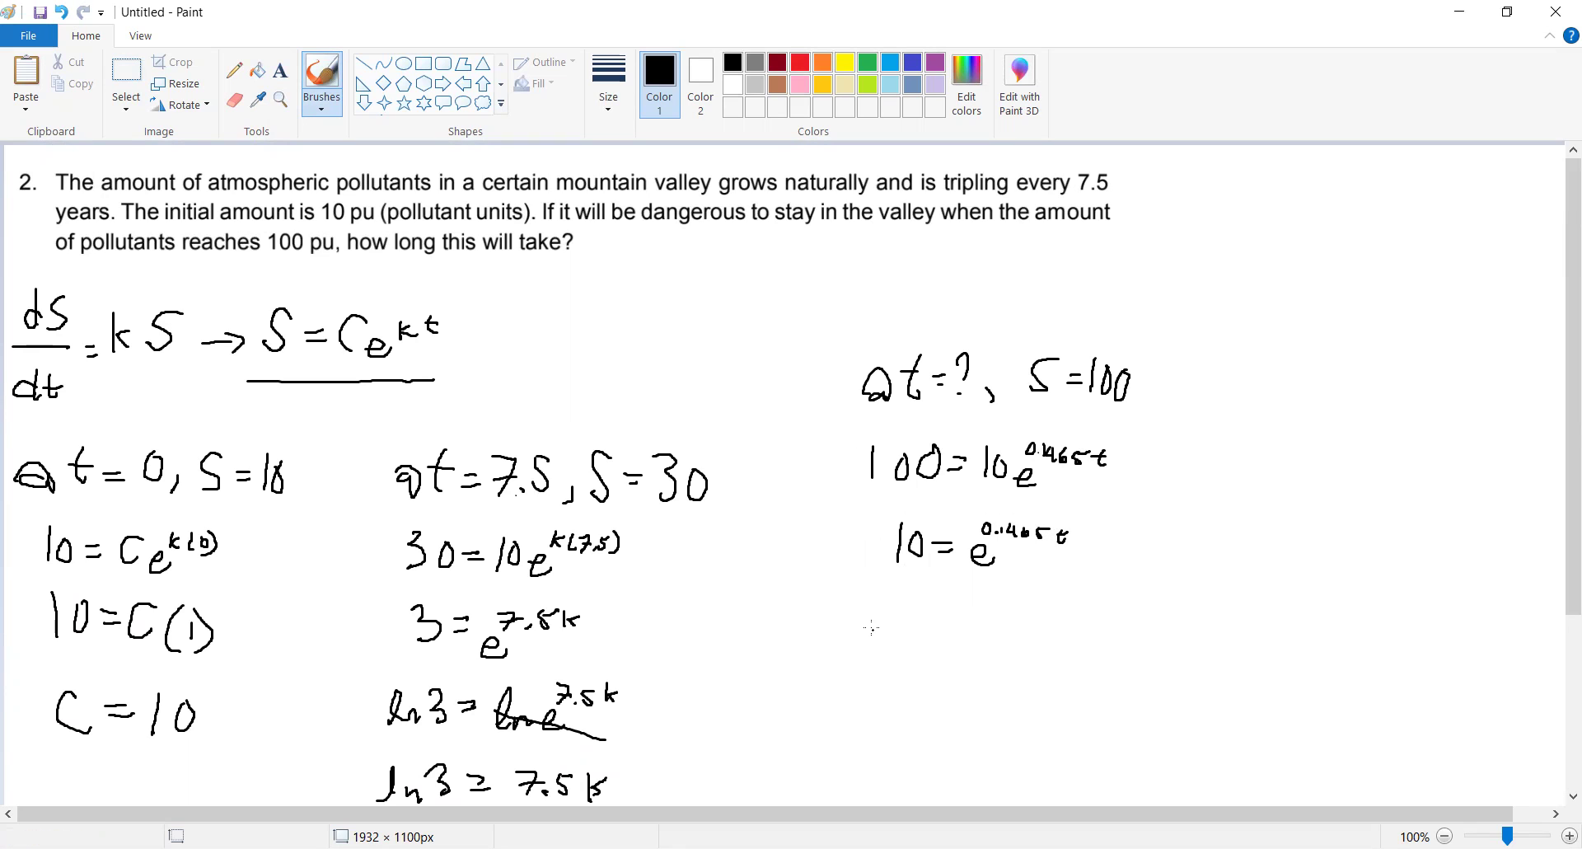
{"action": "mouse_move", "coordinate": [886, 587]}
{"action": "left_mouse_down"}
{"action": "mouse_move", "coordinate": [873, 628]}
{"action": "mouse_move", "coordinate": [897, 611]}
{"action": "mouse_move", "coordinate": [920, 623]}
{"action": "mouse_move", "coordinate": [932, 602]}
{"action": "mouse_move", "coordinate": [995, 629]}
{"action": "mouse_move", "coordinate": [1040, 611]}
{"action": "mouse_move", "coordinate": [1050, 629]}
{"action": "mouse_move", "coordinate": [1059, 588]}
{"action": "mouse_move", "coordinate": [1086, 607]}
{"action": "mouse_move", "coordinate": [1135, 599]}
{"action": "left_mouse_up"}
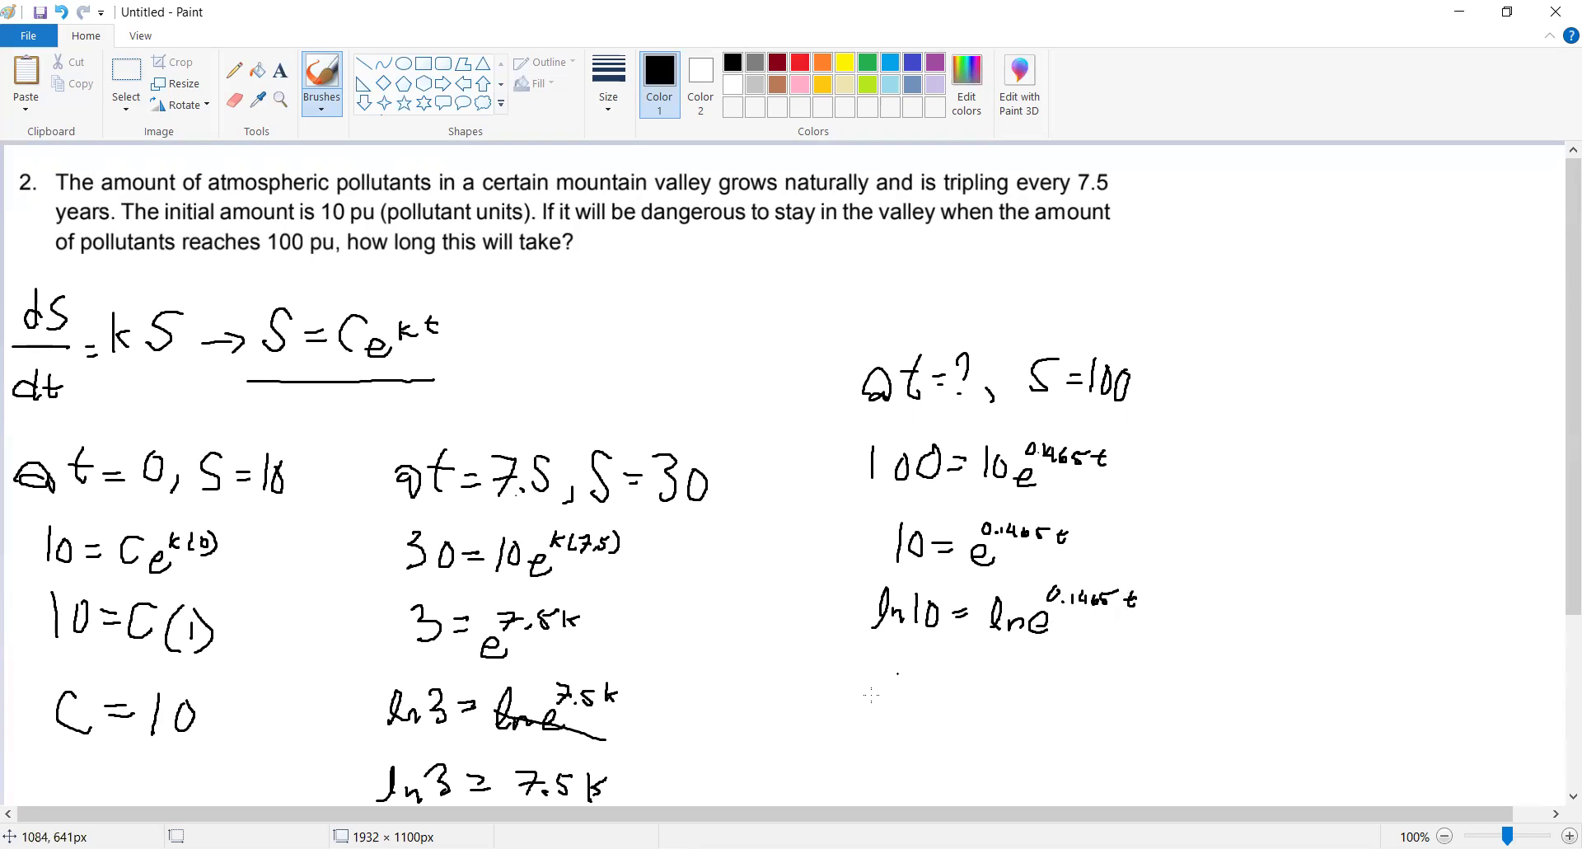
{"action": "mouse_move", "coordinate": [876, 703]}
{"action": "left_mouse_down"}
{"action": "mouse_move", "coordinate": [894, 677]}
{"action": "mouse_move", "coordinate": [896, 695]}
{"action": "left_mouse_up"}
{"action": "mouse_move", "coordinate": [903, 700]}
{"action": "left_mouse_down"}
{"action": "mouse_move", "coordinate": [906, 681]}
{"action": "mouse_move", "coordinate": [914, 701]}
{"action": "mouse_move", "coordinate": [949, 678]}
{"action": "mouse_move", "coordinate": [990, 691]}
{"action": "left_mouse_up"}
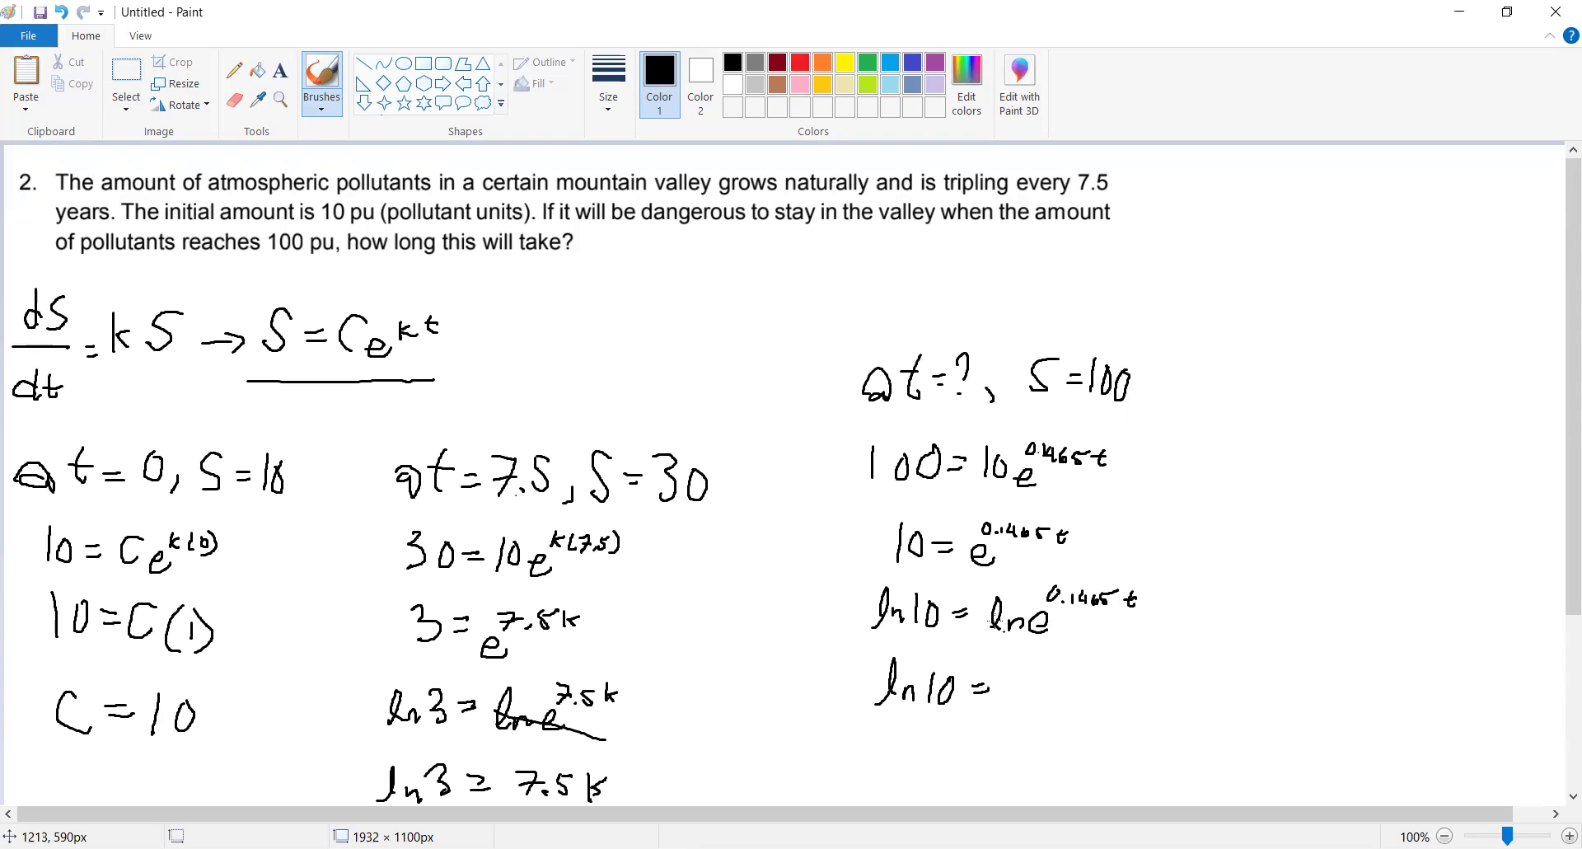
Cancel ln e to write ln10 = 0.1465t, then begin the answer t = 15.72 years.
{"action": "left_click_drag", "start_coordinate": [987, 609], "coordinate": [1065, 635]}
{"action": "scroll", "coordinate": [998, 591], "scroll_direction": "down", "scroll_amount": 3}
{"action": "mouse_move", "coordinate": [1019, 426]}
{"action": "left_mouse_down"}
{"action": "mouse_move", "coordinate": [1007, 452]}
{"action": "mouse_move", "coordinate": [1022, 430]}
{"action": "mouse_move", "coordinate": [1080, 459]}
{"action": "mouse_move", "coordinate": [1122, 458]}
{"action": "mouse_move", "coordinate": [1133, 437]}
{"action": "mouse_move", "coordinate": [1162, 451]}
{"action": "left_mouse_up"}
{"action": "left_click", "coordinate": [1037, 450]}
{"action": "left_click_drag", "start_coordinate": [1140, 445], "coordinate": [1162, 445]}
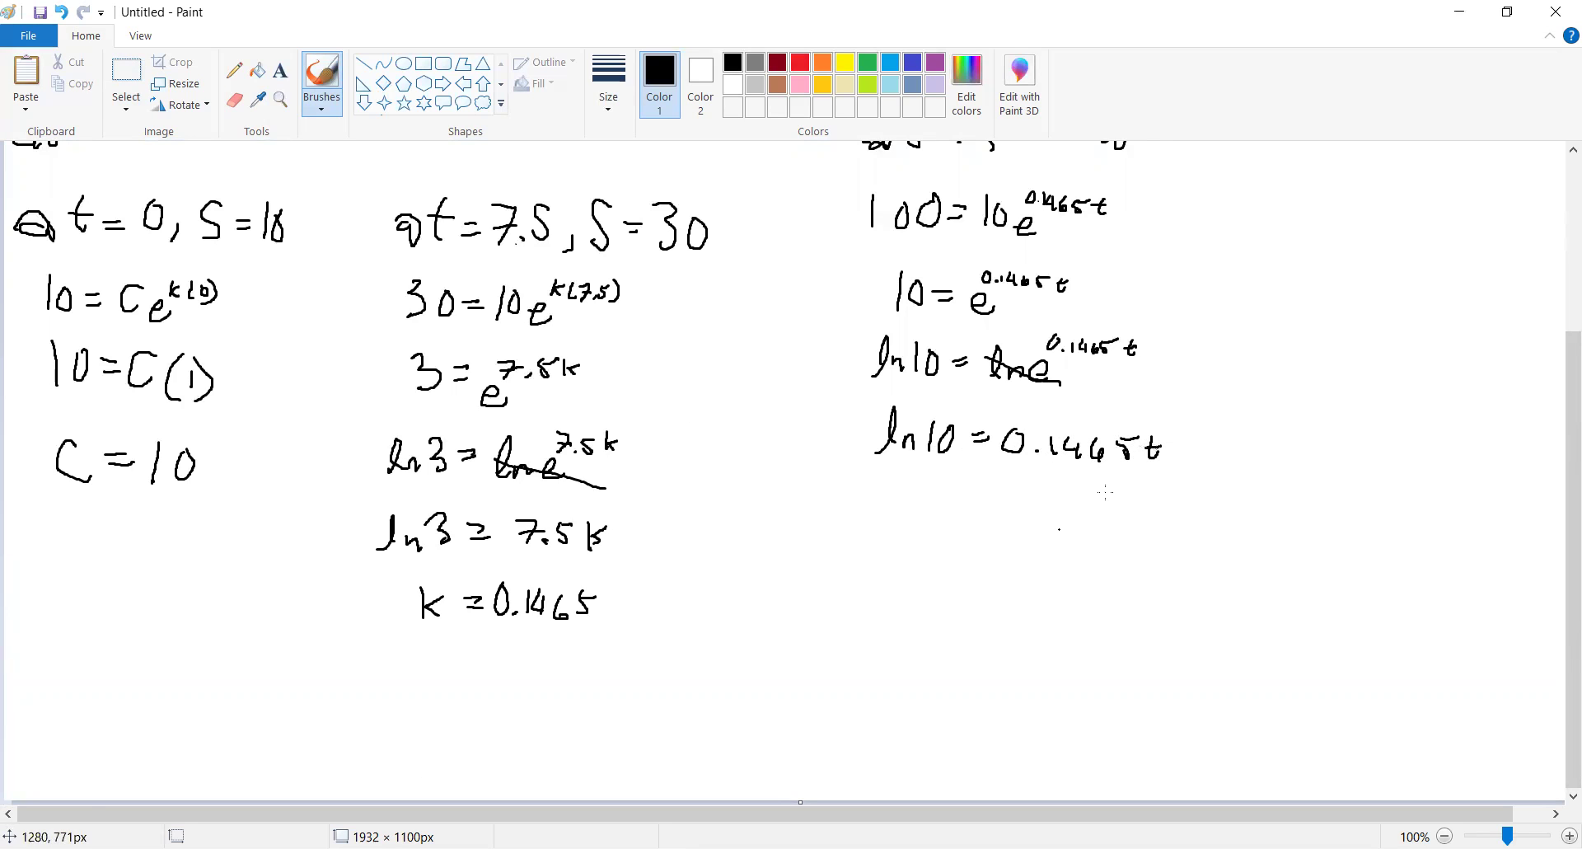
{"action": "left_click_drag", "start_coordinate": [917, 490], "coordinate": [909, 517]}
{"action": "left_click_drag", "start_coordinate": [932, 505], "coordinate": [999, 525]}
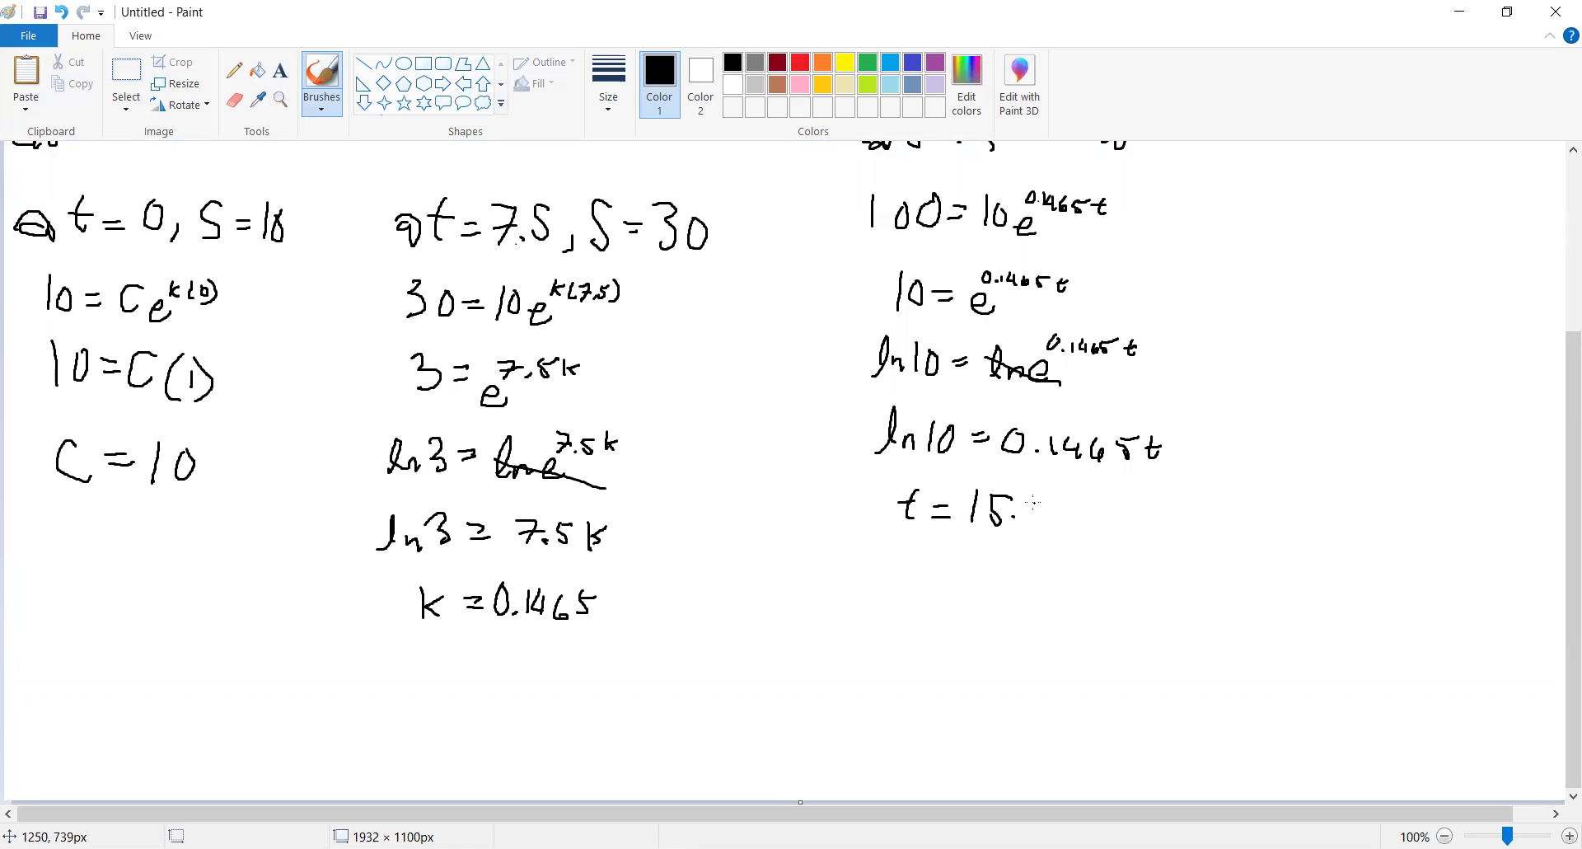